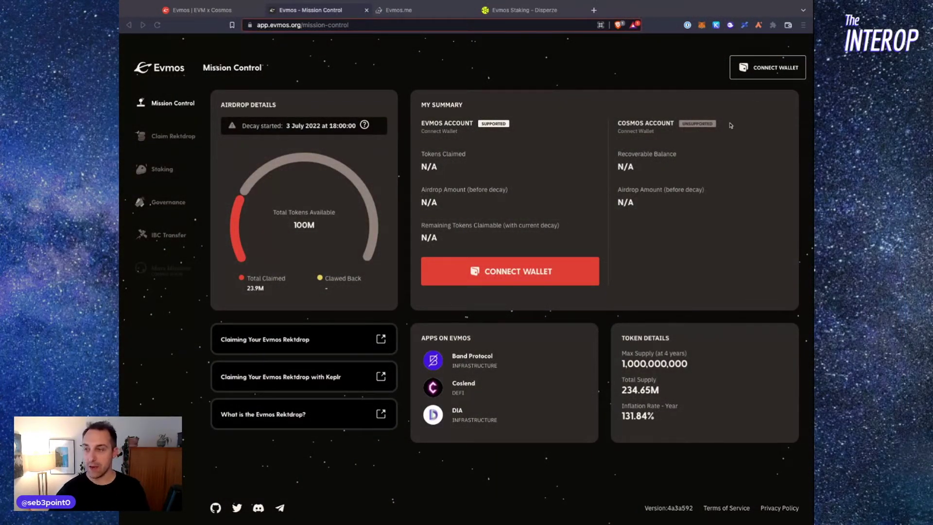
Connect the Keplr wallet to Evmos Mission Control to show its 0 EVMOS recoverable balance.
click(749, 72)
click(763, 70)
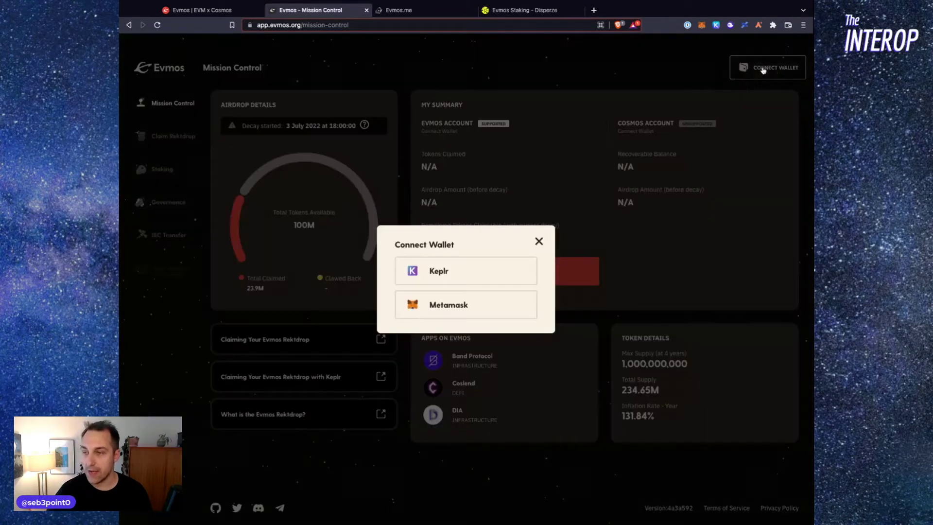
click(468, 279)
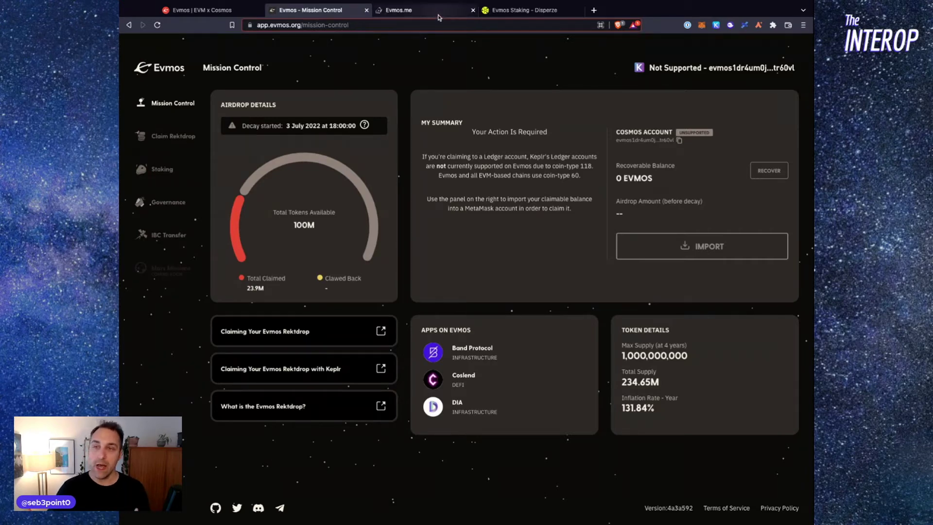
Connect MetaMask on Evmos.me to list its 0.0001055734 EVMOS and 0.0637430000 OSMO balances.
click(418, 10)
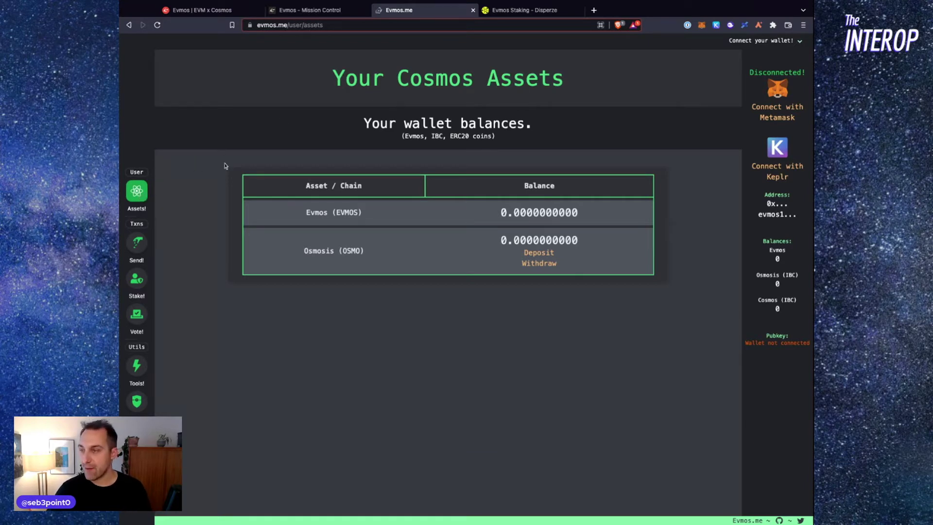
click(779, 115)
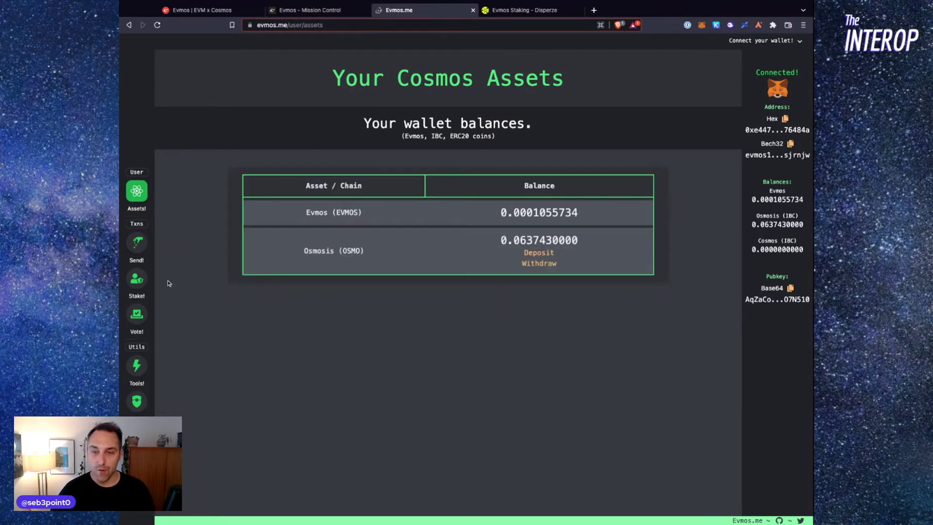
Open the Stake page and search for 'Inter' to locate the Interop Ventures validator.
click(139, 285)
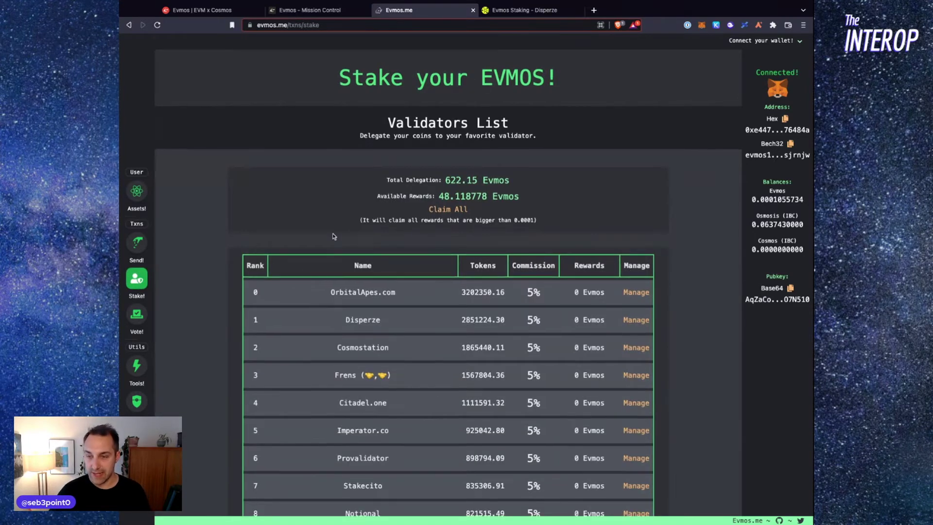
scroll(334, 237, down, 3)
scroll(334, 236, up, 3)
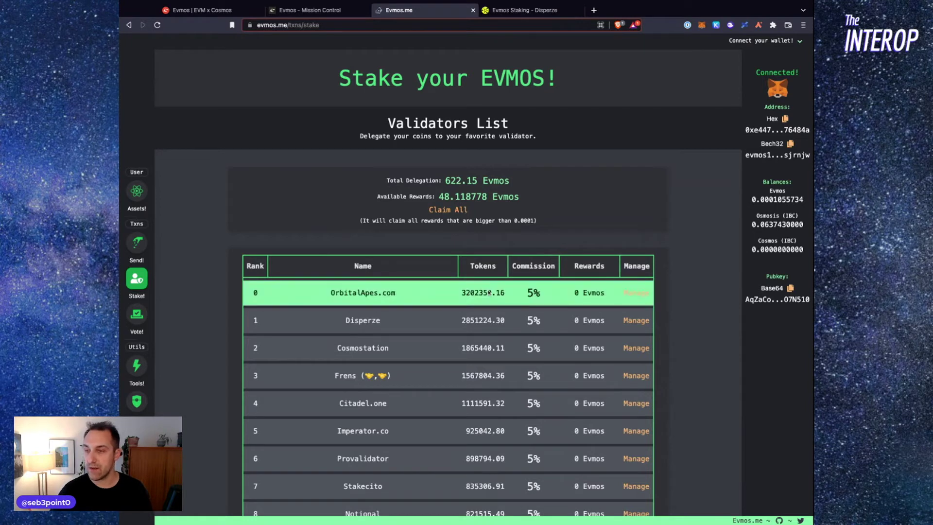
scroll(489, 293, down, 1)
scroll(489, 292, up, 1)
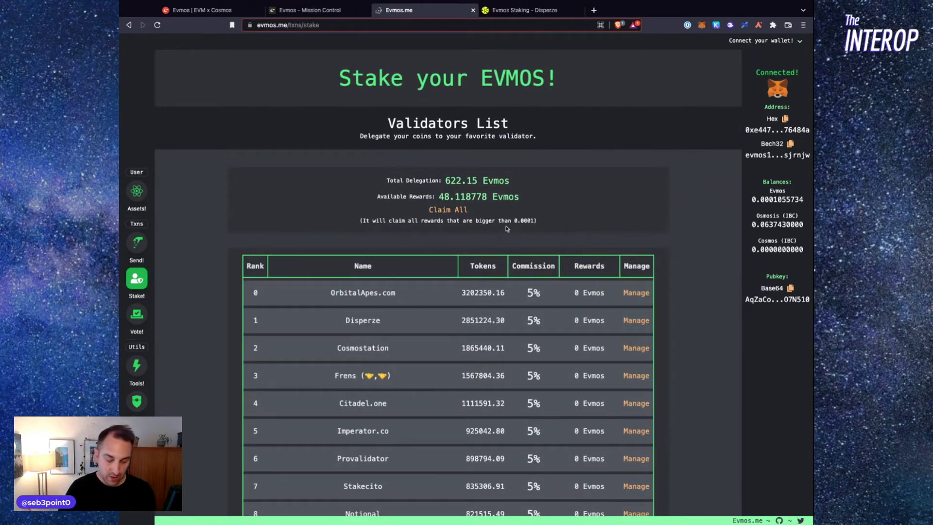
key(ctrl+f)
text(Inter)
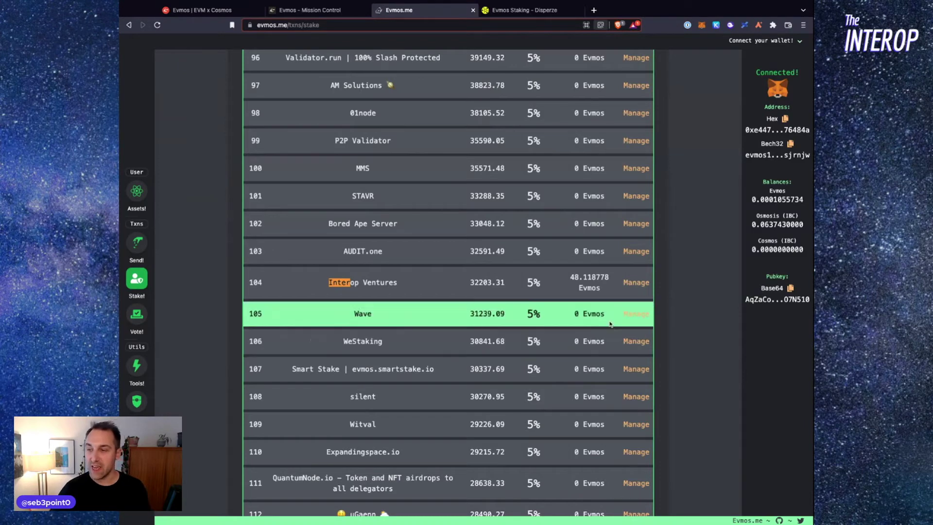
Delegate 1 EVMOS to Interop Ventures, submit the transaction, and move to the Disperze site.
click(636, 283)
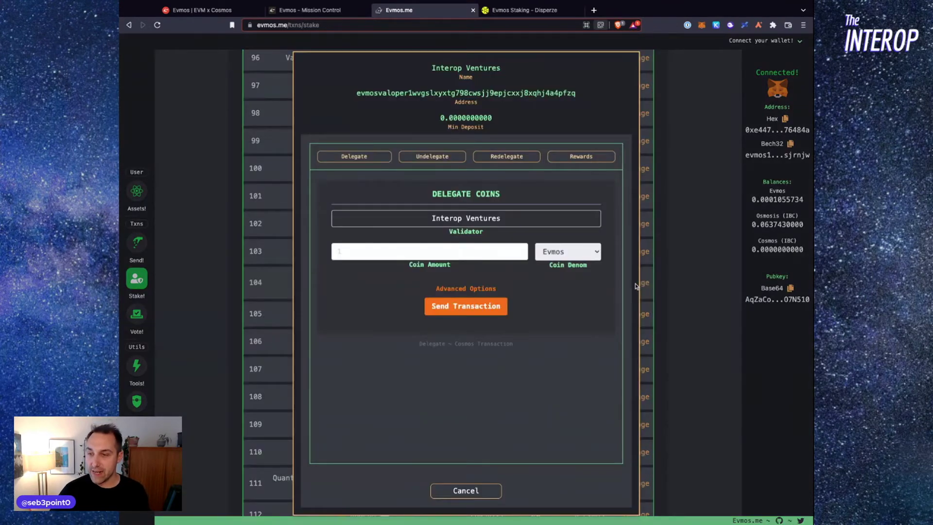
click(511, 254)
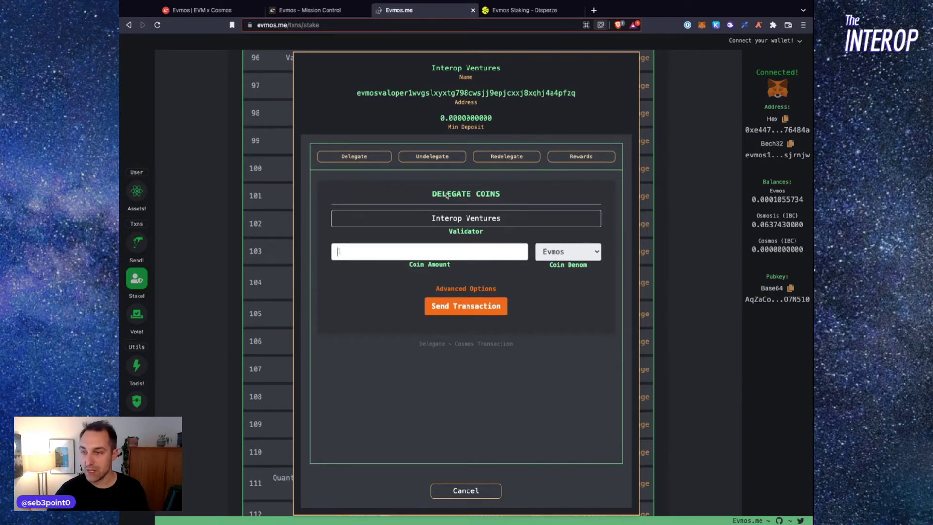
text(0)
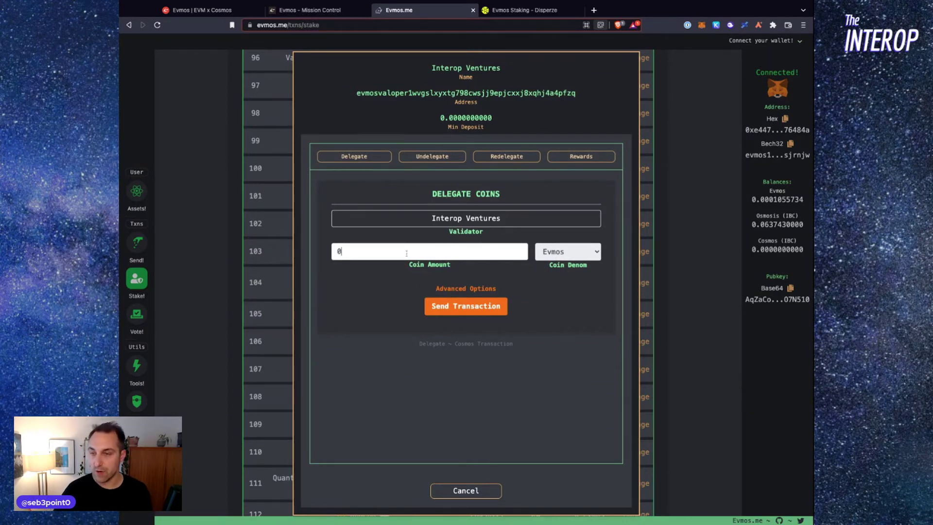
key(BackSpace)
text(1)
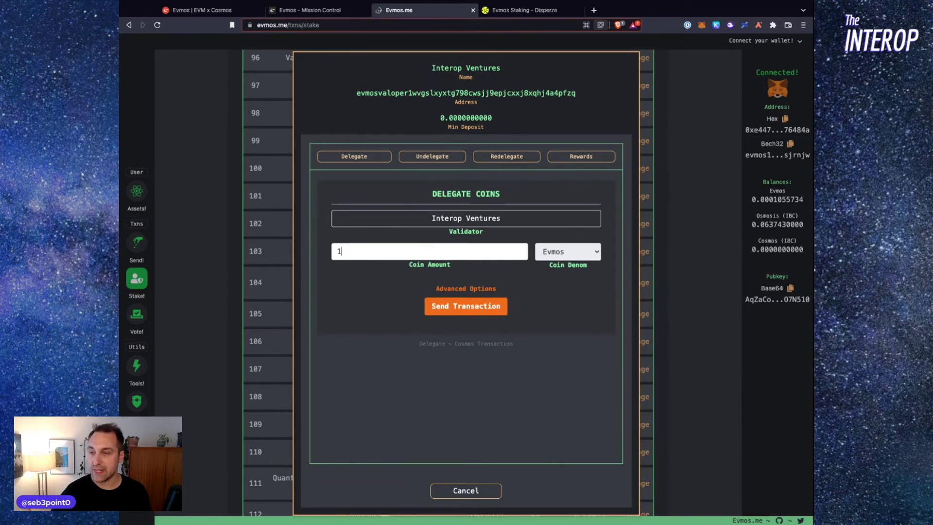
click(475, 314)
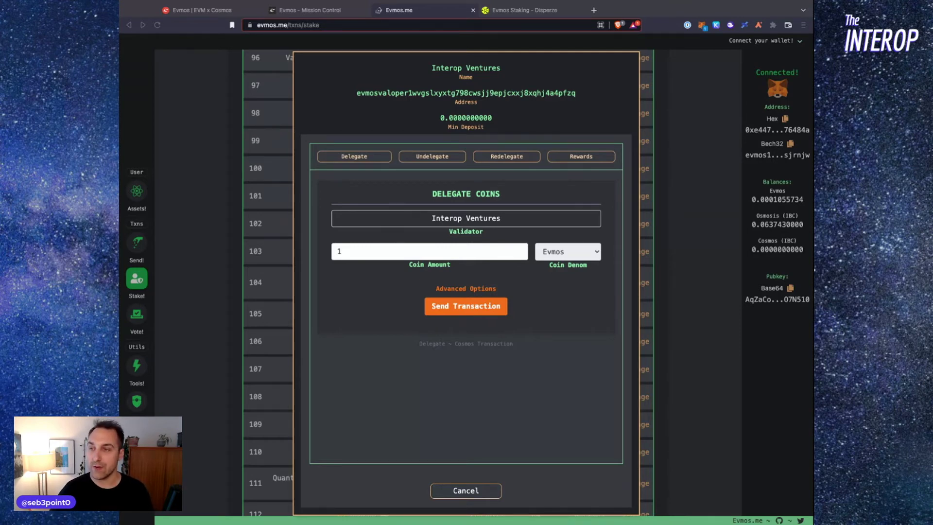
click(526, 11)
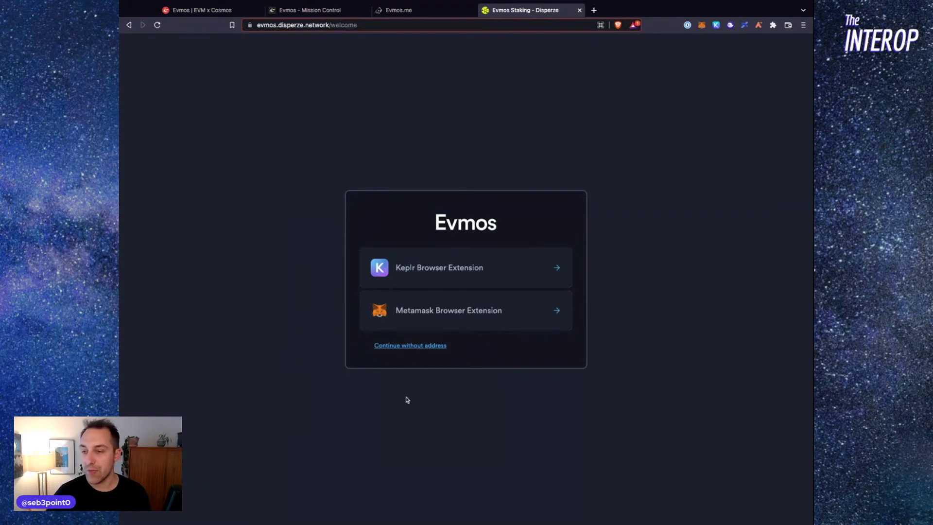
Sign in to Disperze with MetaMask and open the Interop Ventures stake's auto-compound page.
click(459, 322)
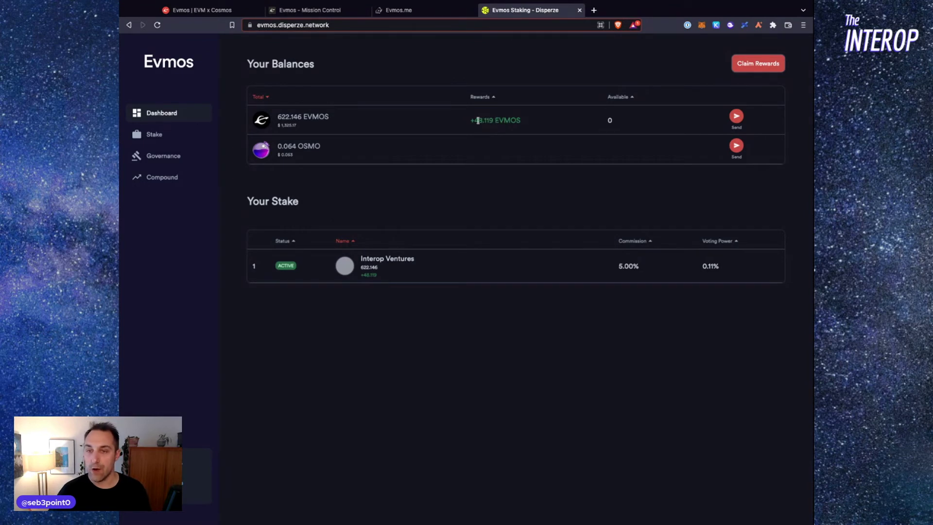
click(401, 276)
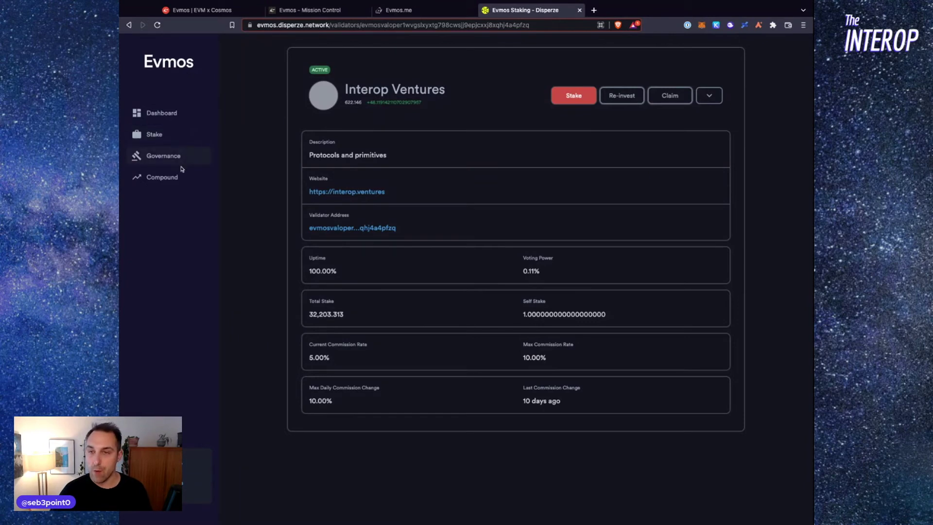
click(164, 178)
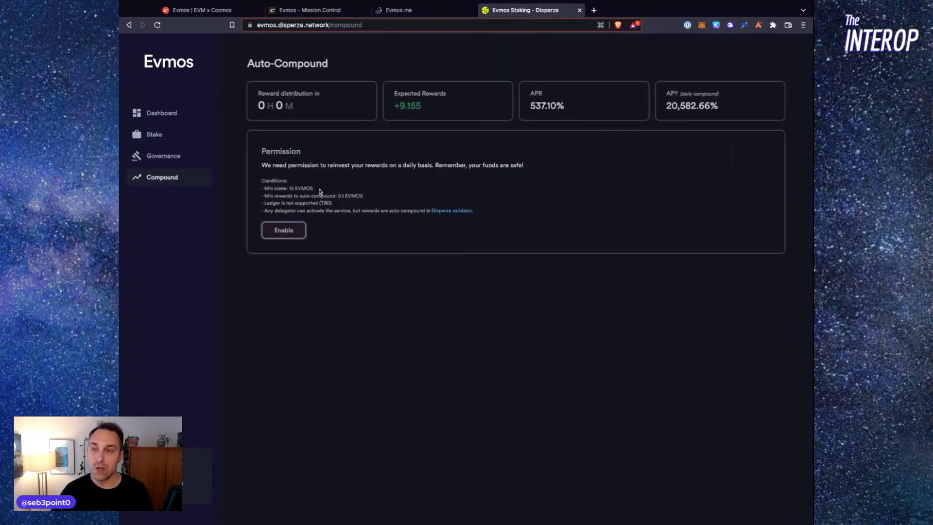
Start enabling auto-compound, then highlight the 537.10% APR and 20,582.66% APY figures.
click(287, 235)
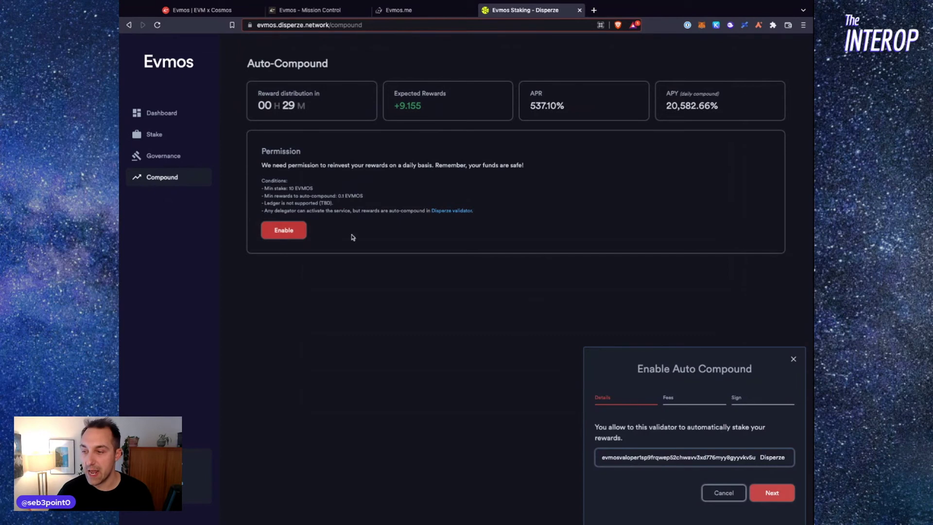
double_click(666, 107)
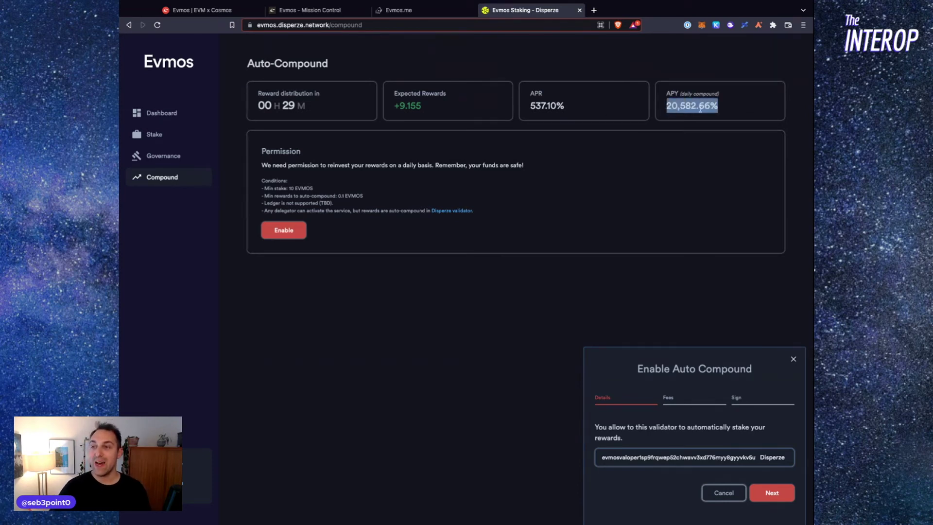
click(700, 109)
mouse_move(671, 105)
mouse_down()
mouse_move(695, 106)
mouse_move(666, 105)
mouse_up()
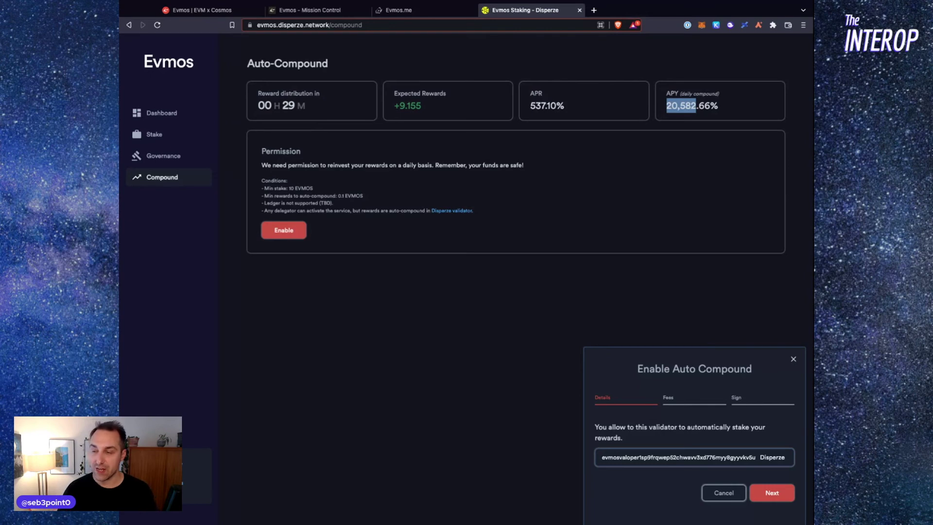
drag(557, 106, 527, 105)
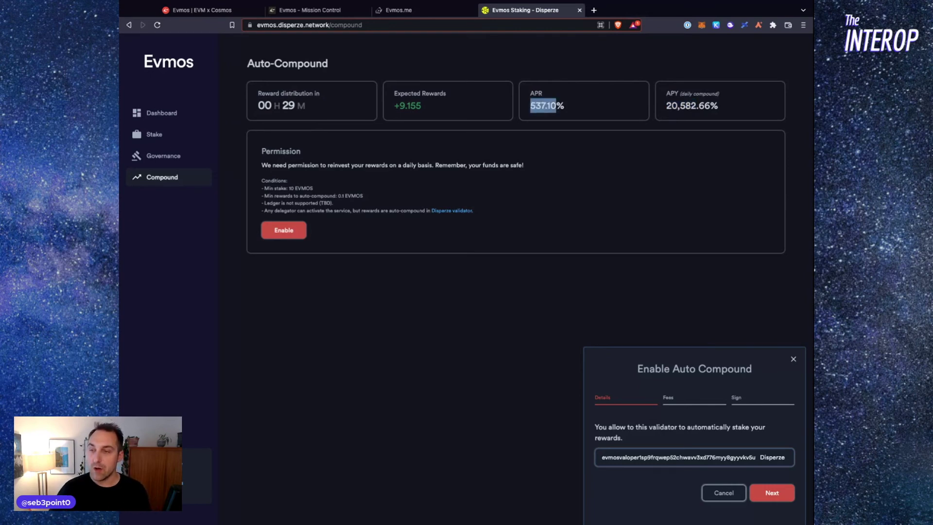
click(537, 106)
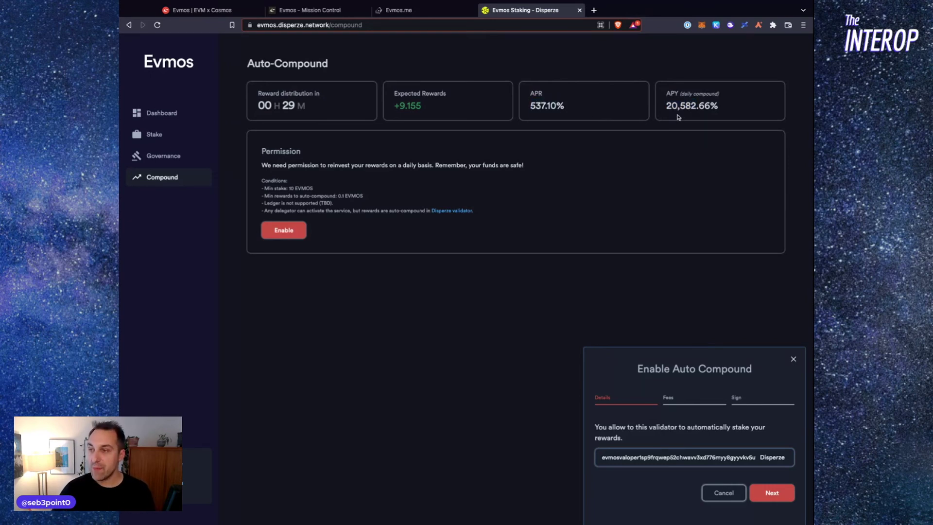
drag(710, 106, 669, 108)
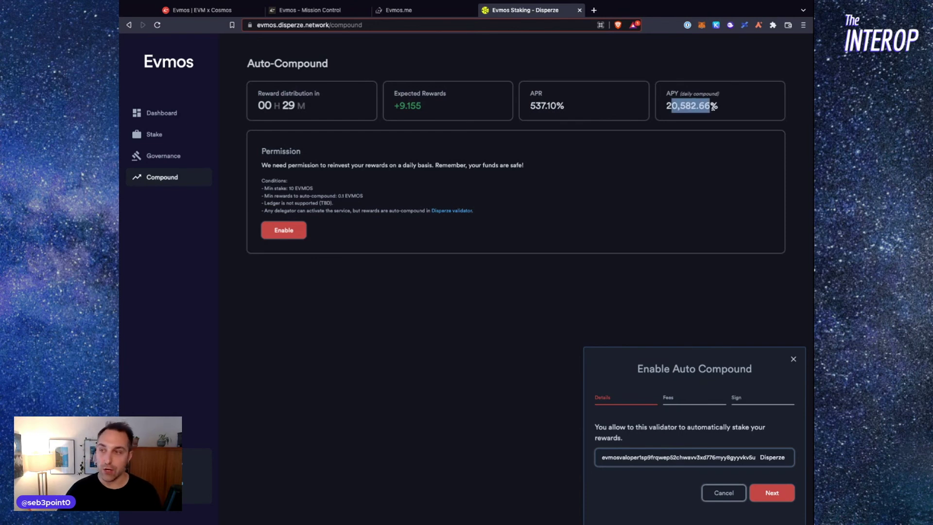
click(692, 105)
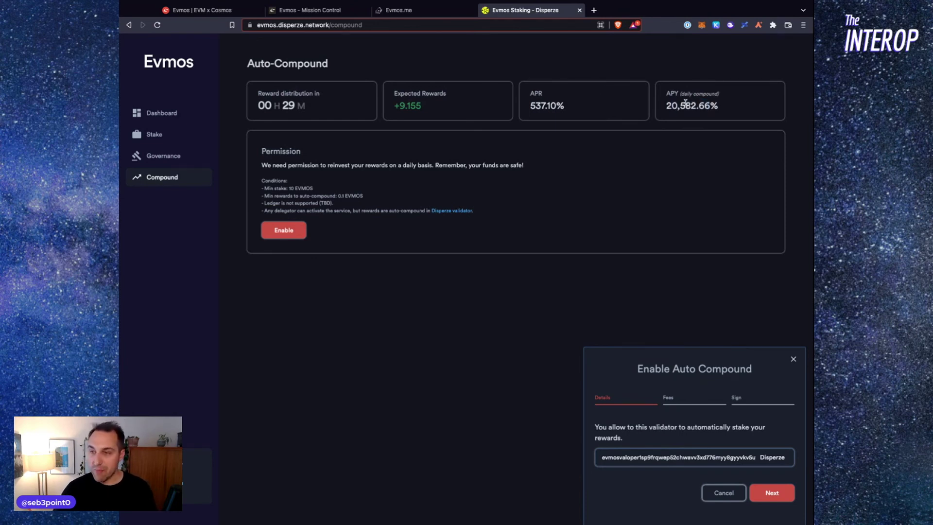